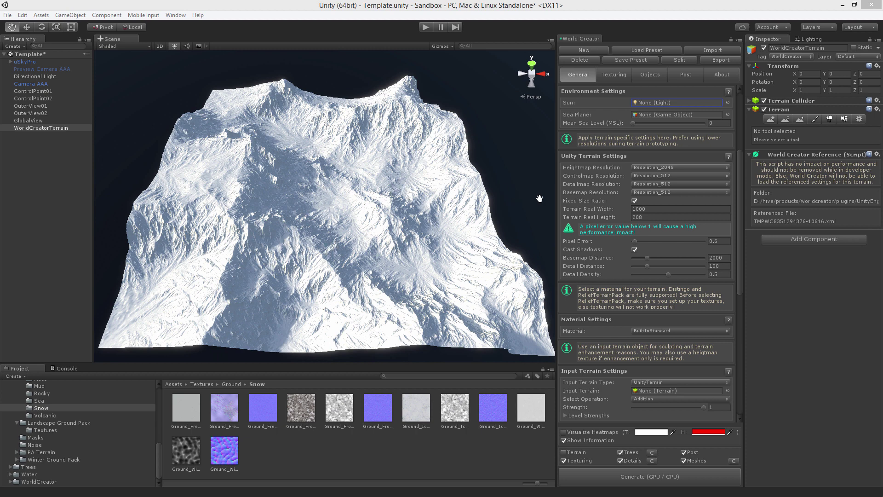
# Show World Creator's Texturing tab and the Landscape Ground Pack Textures folder
pyautogui.click(613, 76)
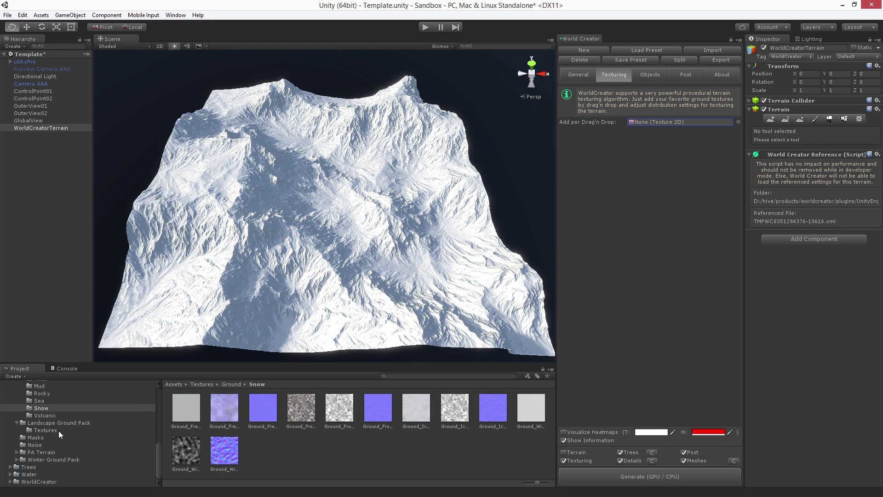
pyautogui.click(46, 430)
# Add the green GroundTexture_11_albedo grass as the first terrain texture layer
pyautogui.scroll(-1, 326, 444)
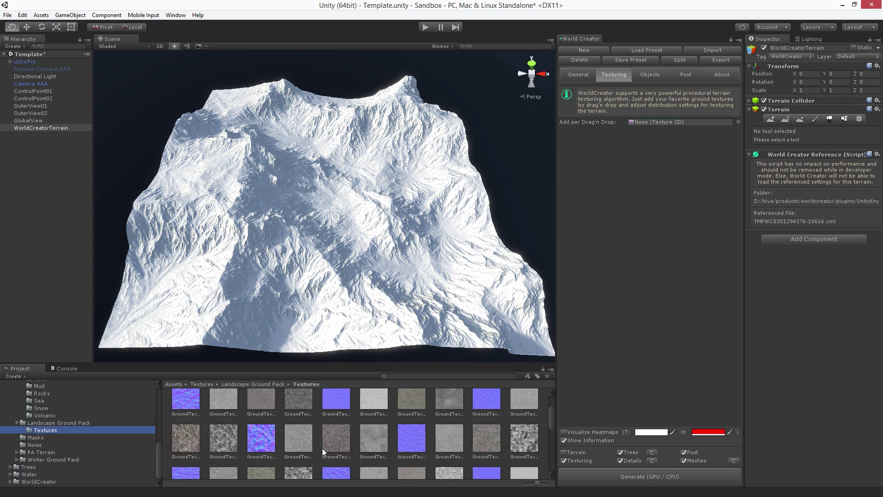
pyautogui.scroll(-3, 285, 443)
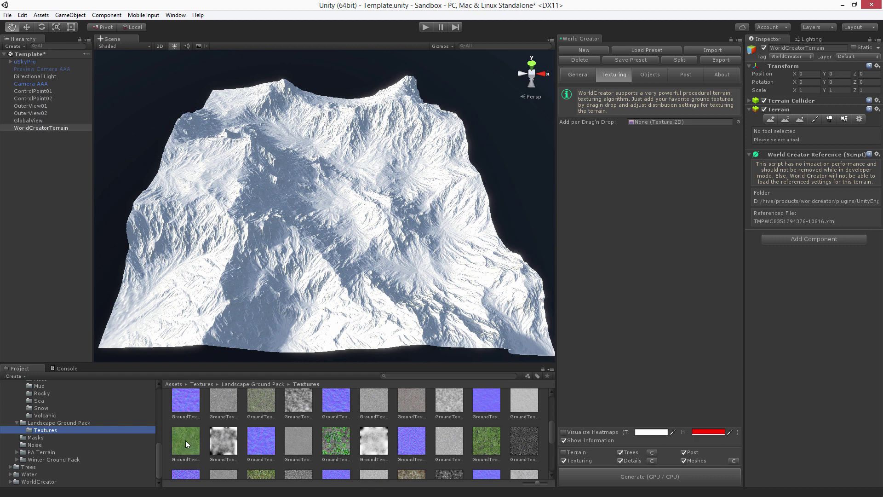
pyautogui.moveTo(187, 444); pyautogui.dragTo(655, 123)
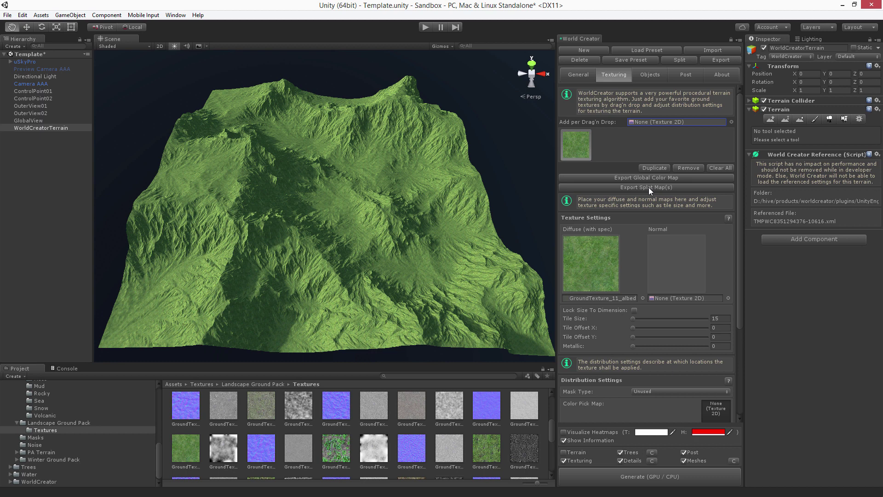
# Undo a trial diffuse swap and assign GroundTexture_11_normal as the grass layer's normal map
pyautogui.click(593, 298)
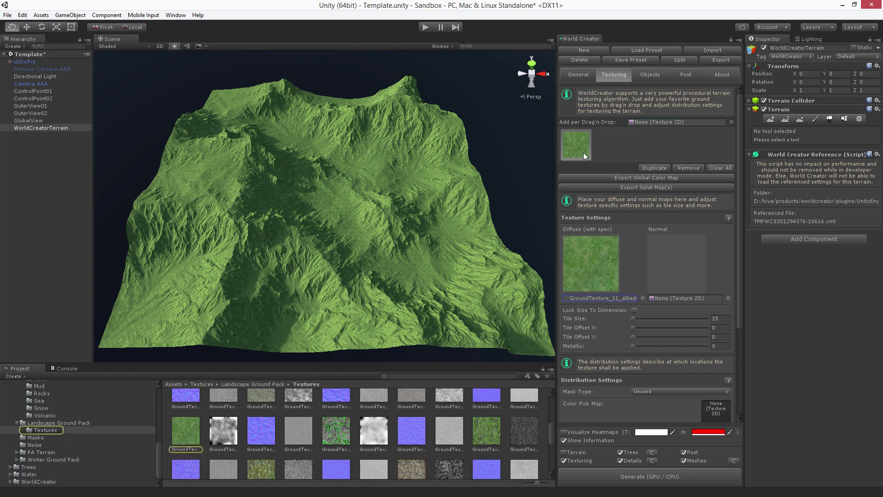
pyautogui.moveTo(335, 443); pyautogui.dragTo(592, 297)
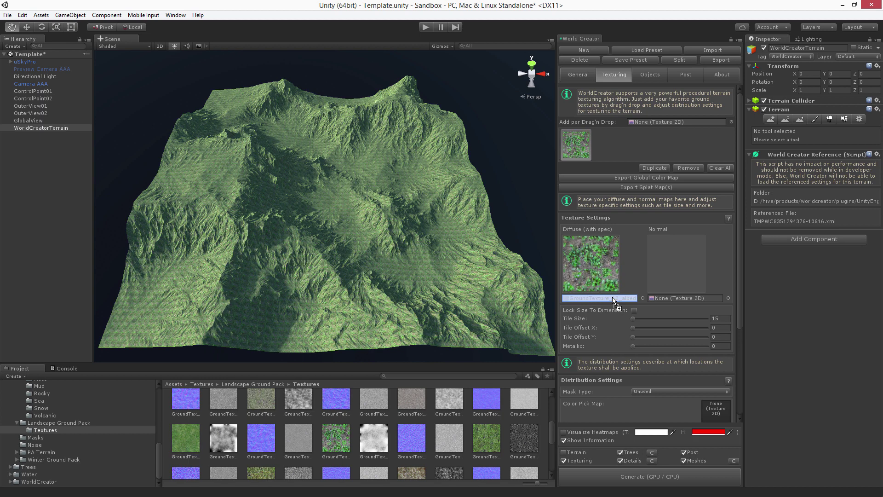
pyautogui.hotkey('ctrl', 'z')
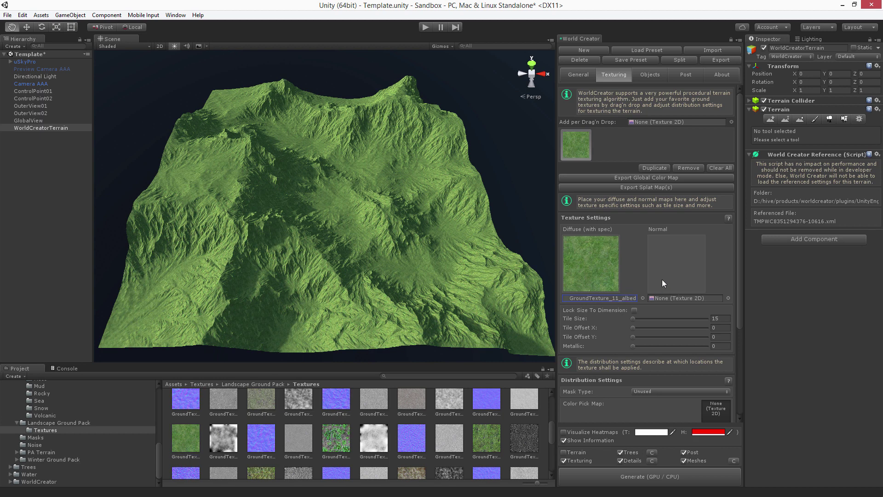
pyautogui.moveTo(261, 439); pyautogui.dragTo(675, 299)
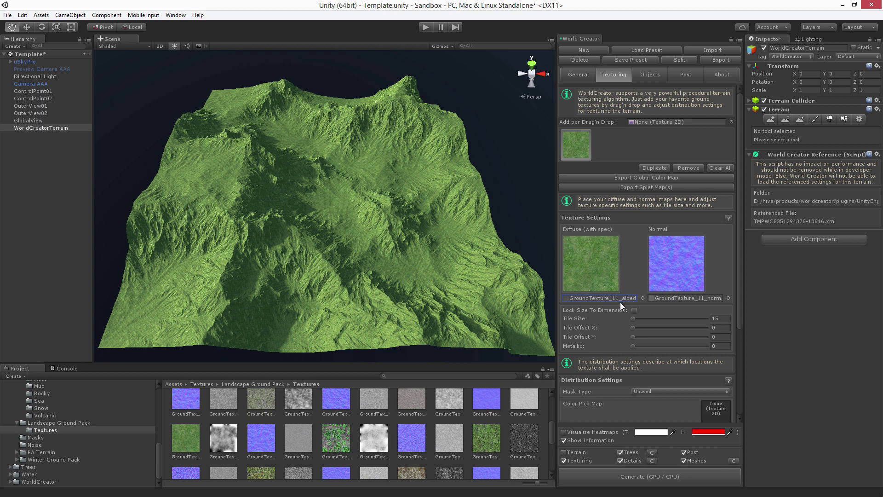
pyautogui.scroll(-2, 575, 327)
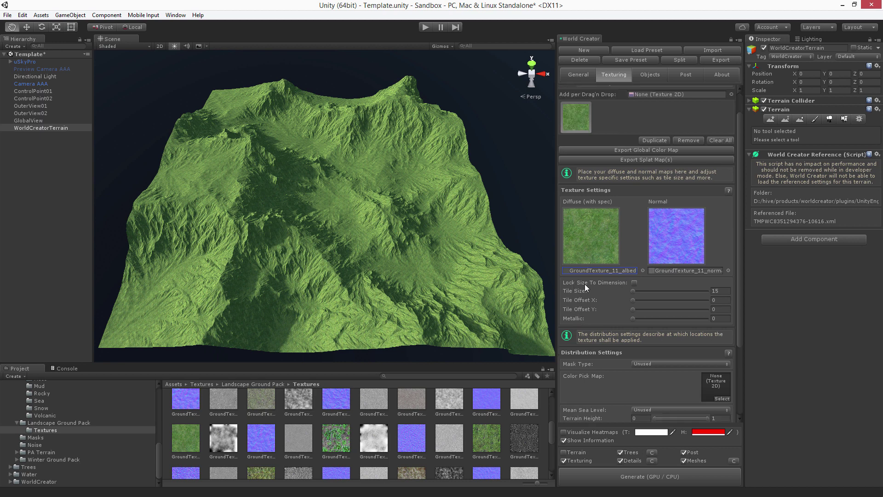
# Set the grass layer's Tile Size to 2, leaving Lock Size To Dimension off
pyautogui.click(633, 284)
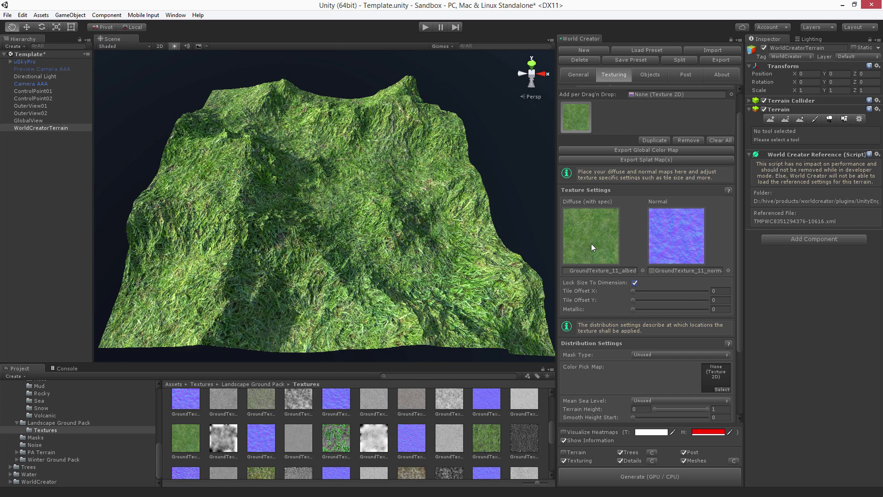
pyautogui.click(634, 282)
pyautogui.click(725, 291)
pyautogui.write('2')
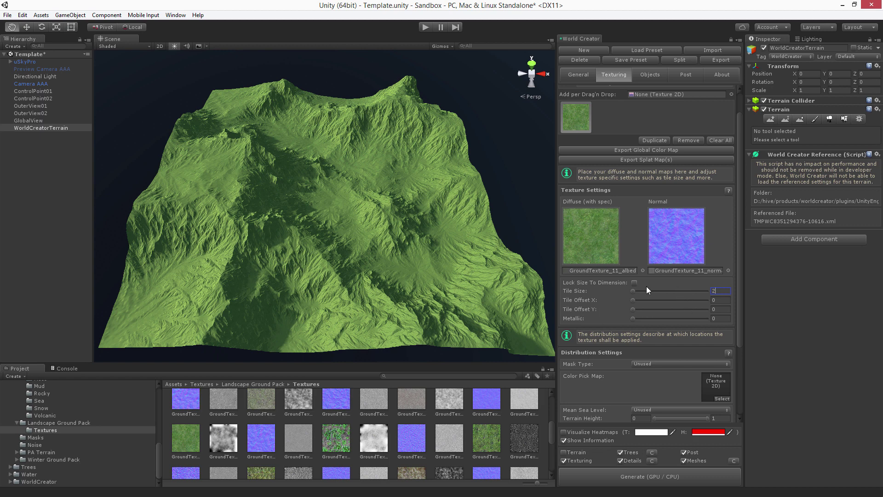
pyautogui.click(49, 91)
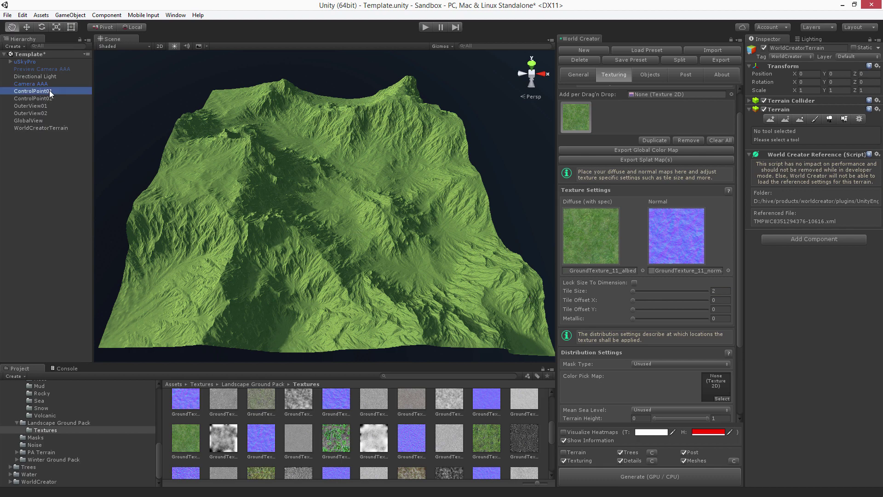
pyautogui.click(335, 250)
pyautogui.press('f')
pyautogui.press('w')
pyautogui.moveTo(360, 260); pyautogui.dragTo(361, 261, button='right')
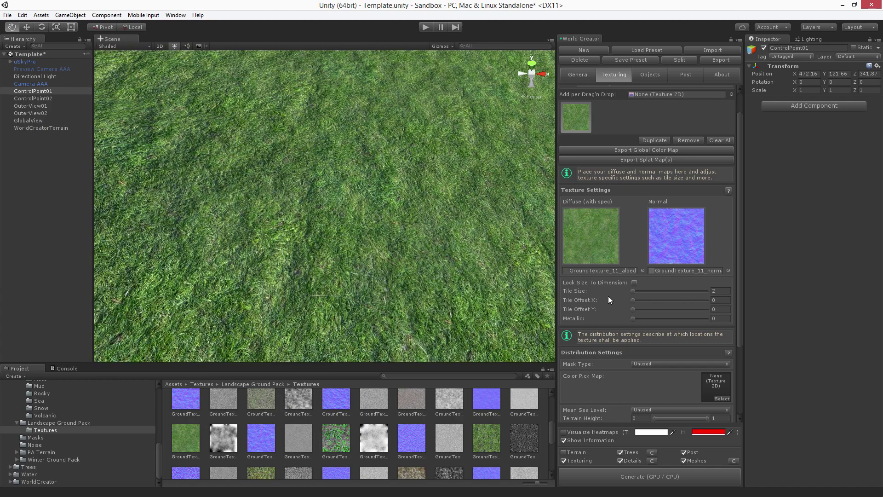
pyautogui.click(632, 301)
pyautogui.moveTo(633, 301); pyautogui.dragTo(499, 278)
pyautogui.scroll(-10, 479, 274)
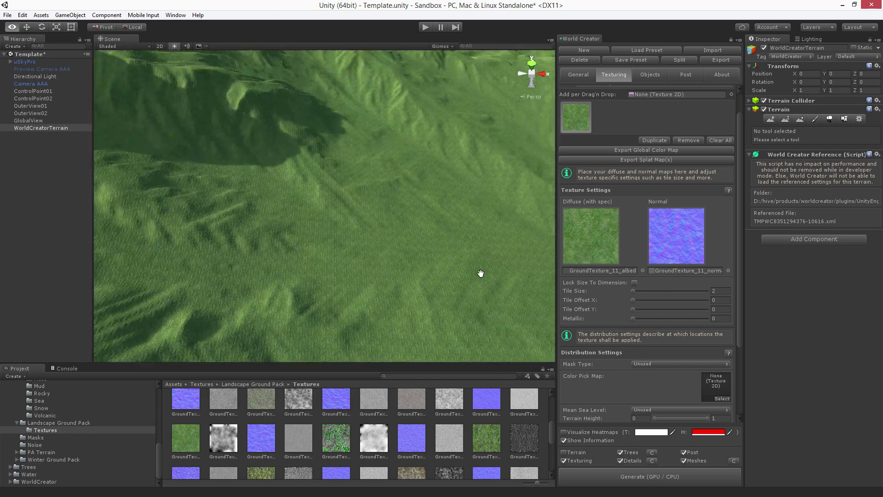
pyautogui.scroll(-5, 480, 273)
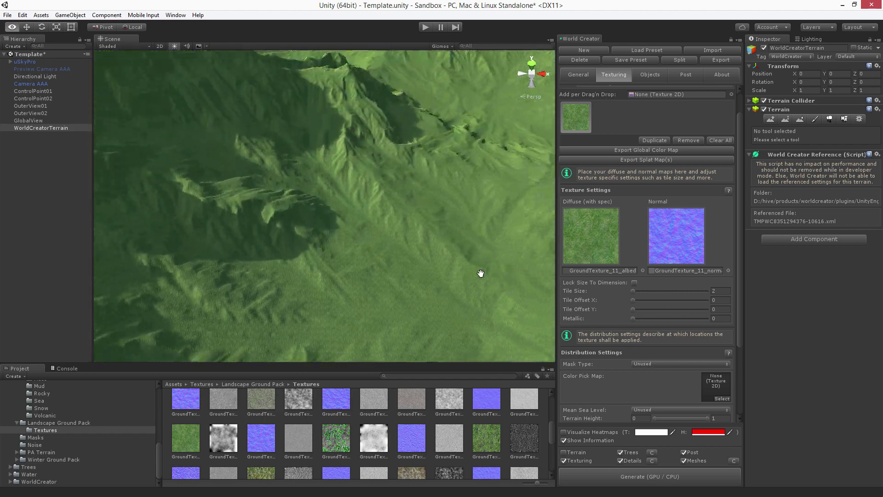
pyautogui.scroll(-10, 481, 273)
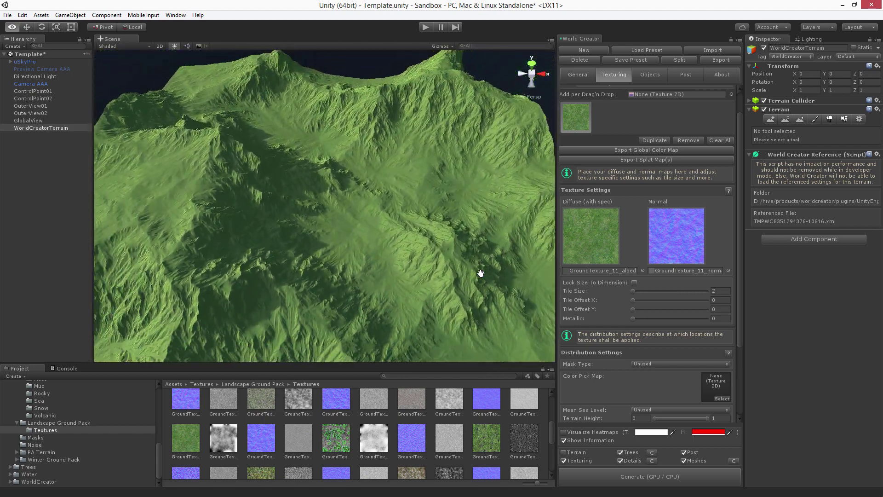
pyautogui.scroll(-8, 481, 281)
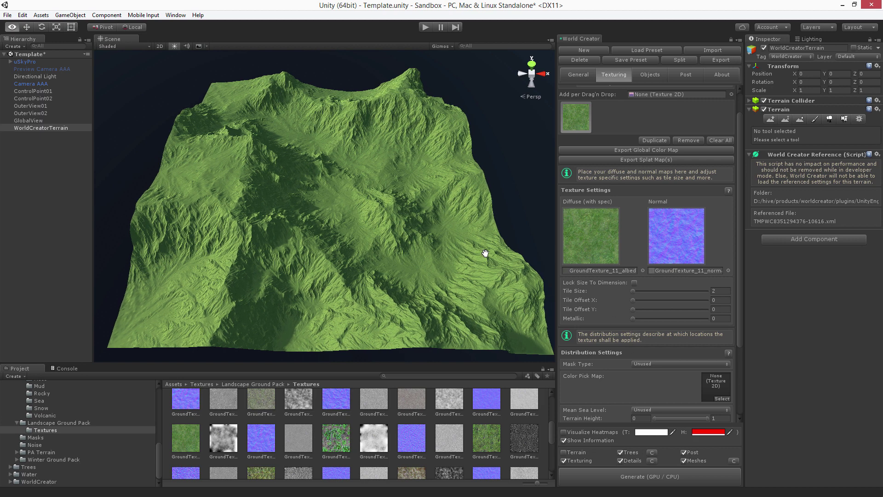
pyautogui.moveTo(739, 319); pyautogui.dragTo(738, 331)
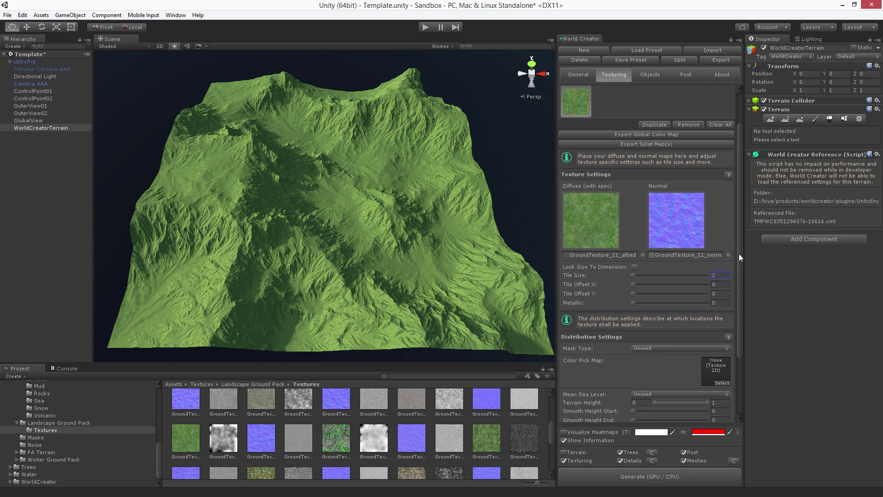
pyautogui.moveTo(739, 252); pyautogui.dragTo(737, 288)
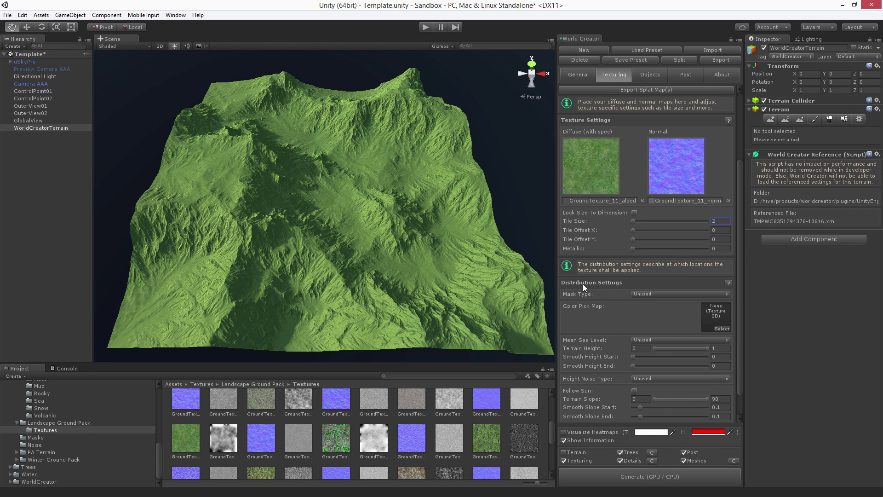
pyautogui.moveTo(740, 273); pyautogui.dragTo(740, 332)
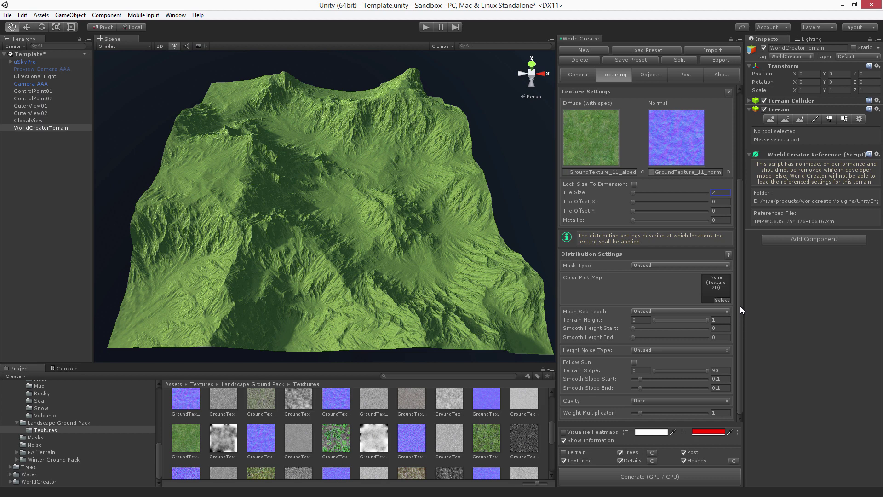
pyautogui.moveTo(740, 291); pyautogui.dragTo(740, 315)
pyautogui.moveTo(740, 319); pyautogui.dragTo(739, 228)
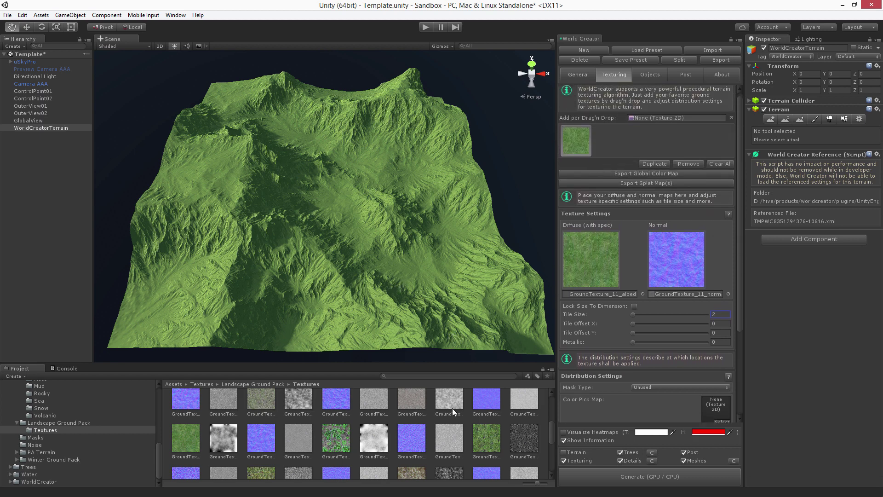
pyautogui.scroll(-1, 452, 407)
# Add rocky GroundTexture_15 with its normal map at tile size 2, with heatmaps visualized
pyautogui.moveTo(410, 459); pyautogui.dragTo(655, 117)
pyautogui.moveTo(489, 446); pyautogui.dragTo(667, 306)
pyautogui.click(724, 325)
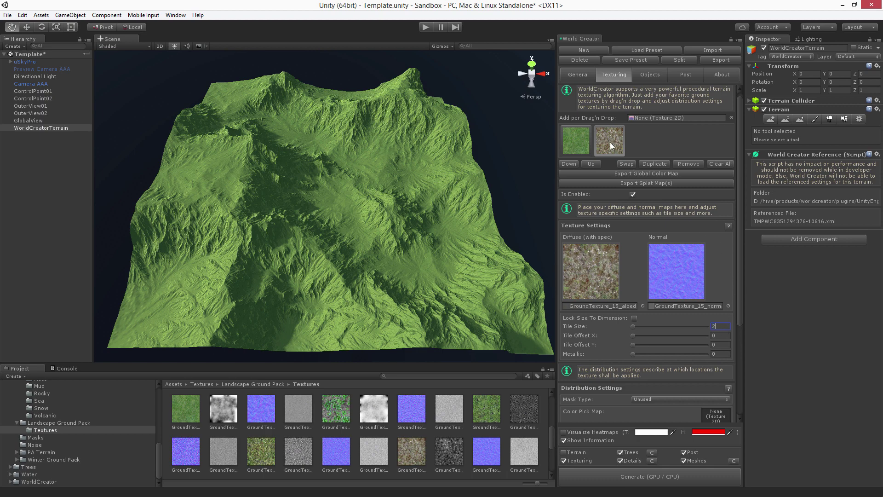
pyautogui.click(563, 432)
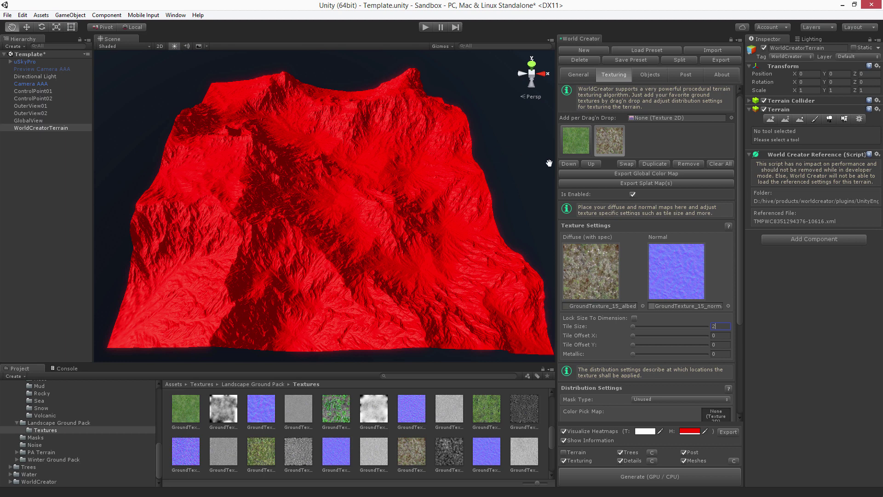
# Regenerate so GroundTexture_15 covers the mountain, and turn off Visualize Heatmaps
pyautogui.click(629, 477)
pyautogui.click(564, 432)
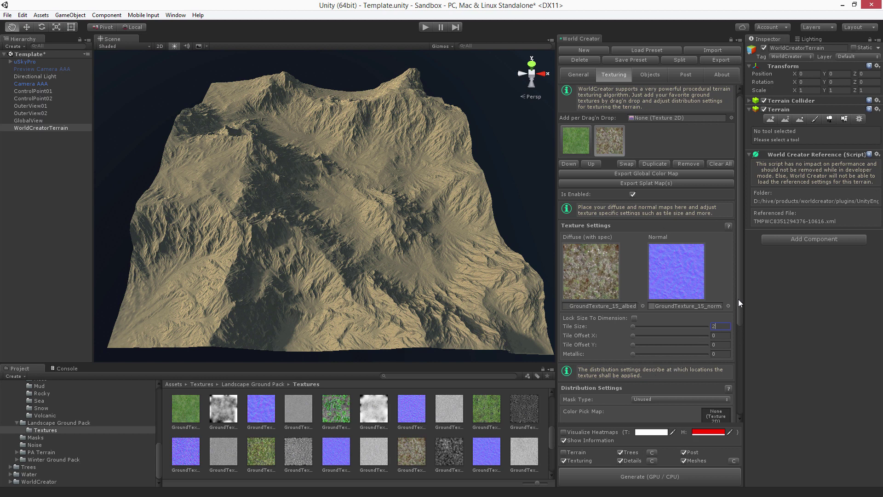
# Set the rocky layer's Distribution Settings Mask Type to Static
pyautogui.moveTo(738, 300); pyautogui.dragTo(738, 404)
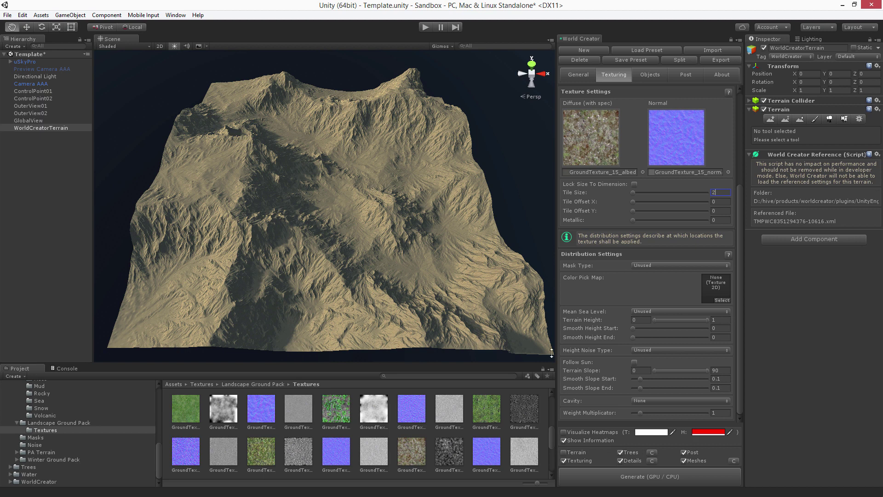
pyautogui.click(649, 265)
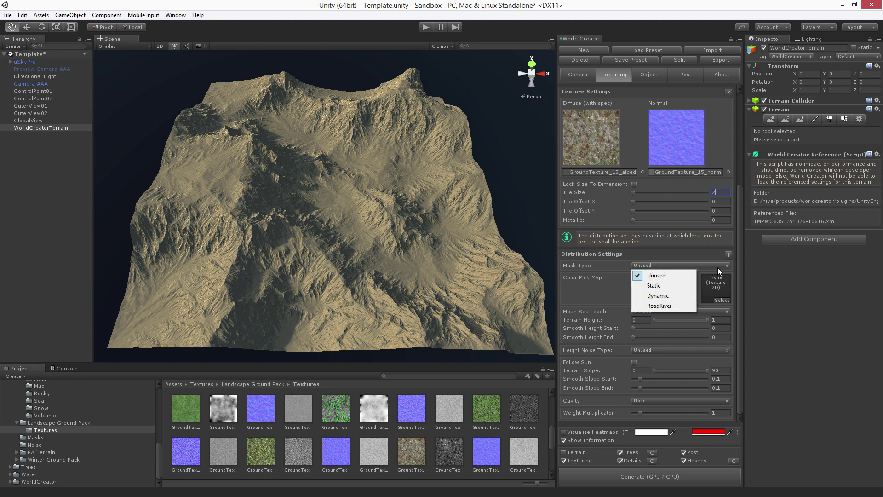
pyautogui.click(653, 285)
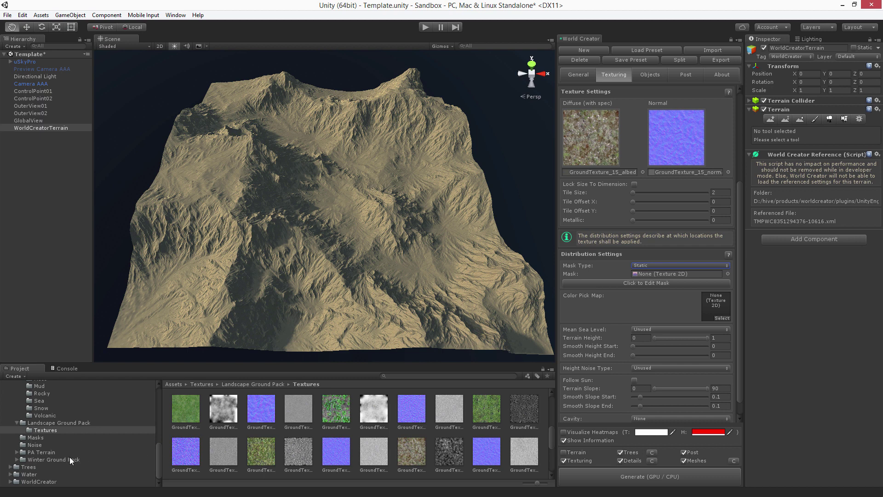
# Assign the Black mask from the Masks folder to the rocky layer, clone it, and regenerate
pyautogui.scroll(5, 70, 456)
pyautogui.click(16, 401)
pyautogui.click(59, 430)
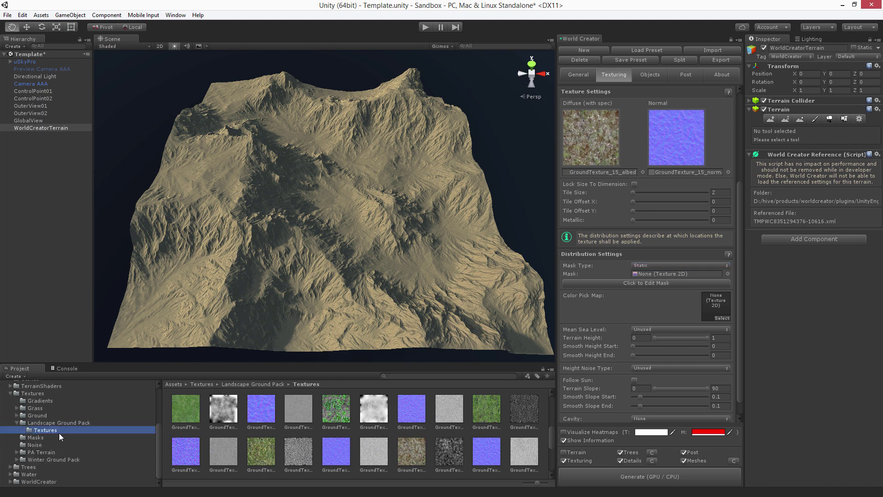
pyautogui.click(33, 437)
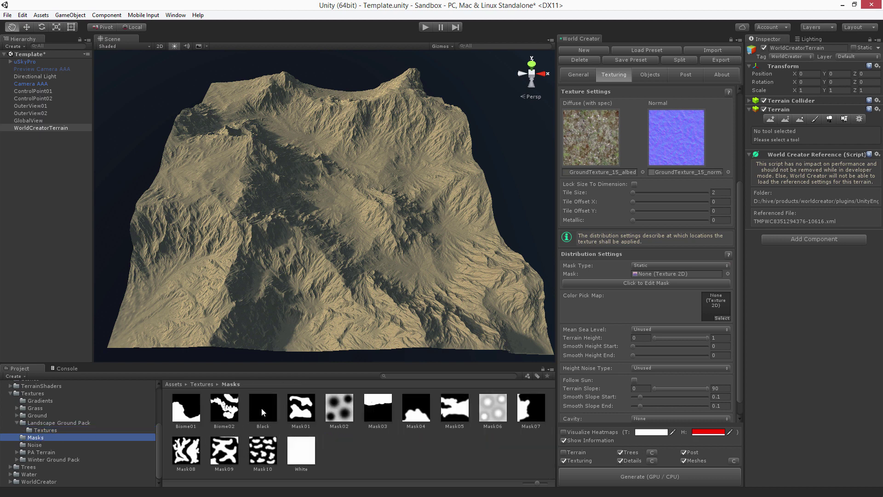
pyautogui.moveTo(263, 410); pyautogui.dragTo(662, 278)
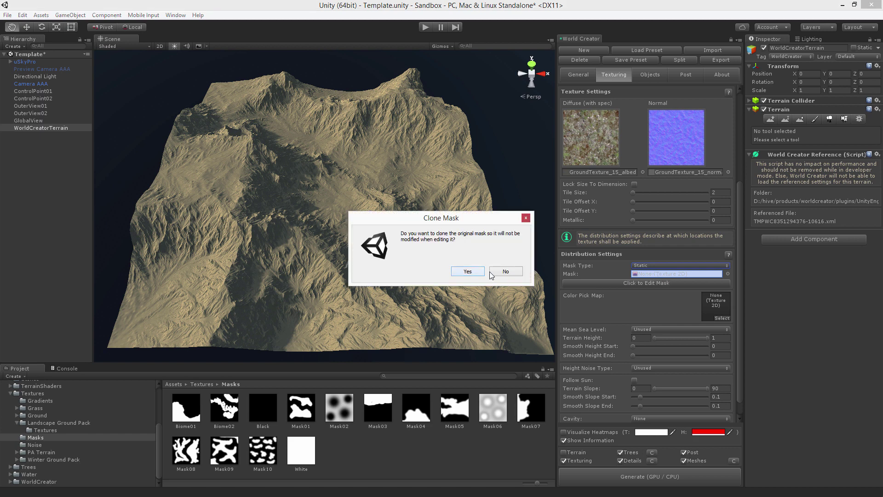
pyautogui.click(513, 271)
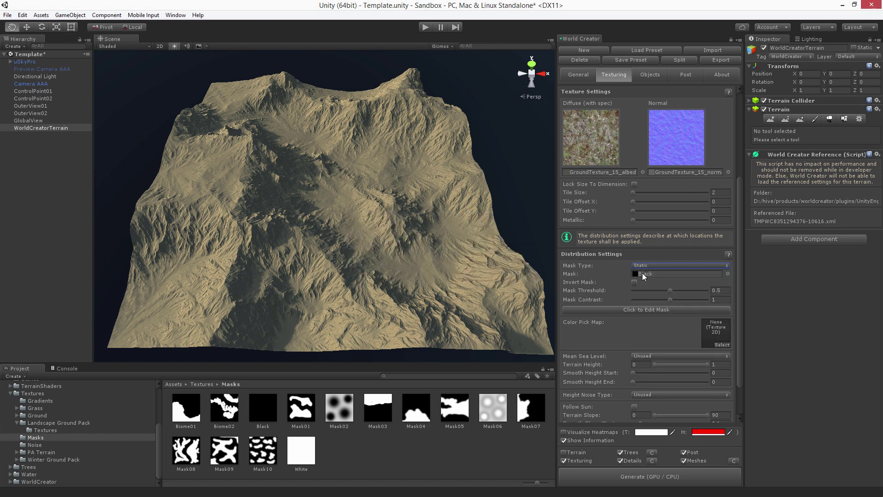
pyautogui.click(639, 475)
# Paint rock along a long stroke and central patch with the soft round brush, apply, regenerate
pyautogui.click(646, 310)
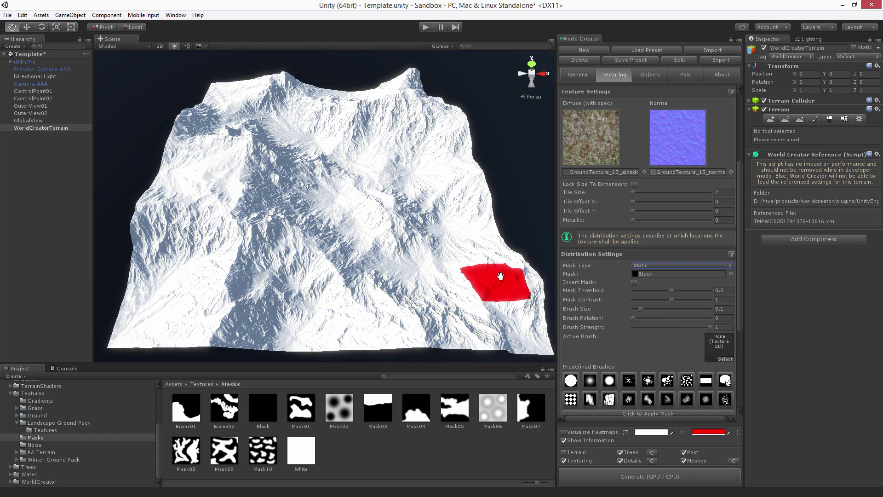
pyautogui.click(590, 381)
pyautogui.moveTo(360, 187)
pyautogui.mouseDown()
pyautogui.moveTo(357, 211)
pyautogui.moveTo(378, 245)
pyautogui.moveTo(376, 203)
pyautogui.moveTo(393, 200)
pyautogui.moveTo(424, 226)
pyautogui.mouseUp()
pyautogui.moveTo(252, 137)
pyautogui.mouseDown()
pyautogui.moveTo(246, 213)
pyautogui.moveTo(270, 166)
pyautogui.moveTo(333, 255)
pyautogui.moveTo(425, 316)
pyautogui.moveTo(496, 332)
pyautogui.mouseUp()
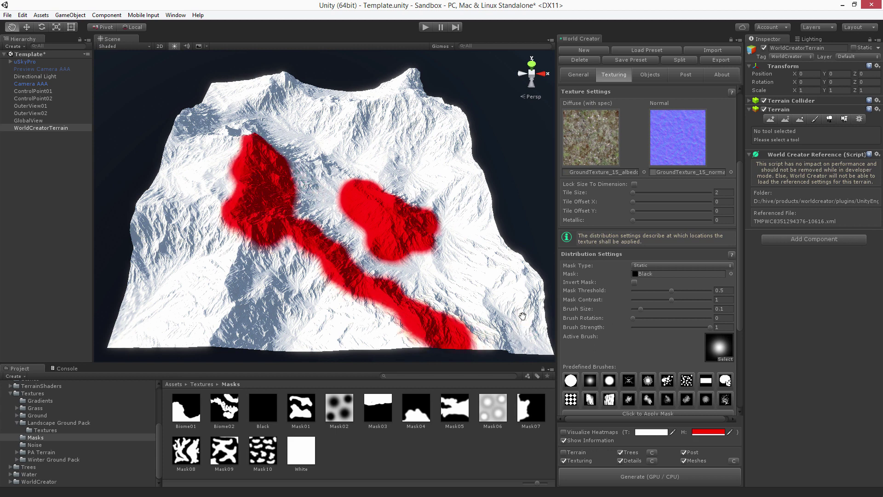
pyautogui.scroll(-5, 652, 366)
pyautogui.click(660, 275)
pyautogui.click(633, 477)
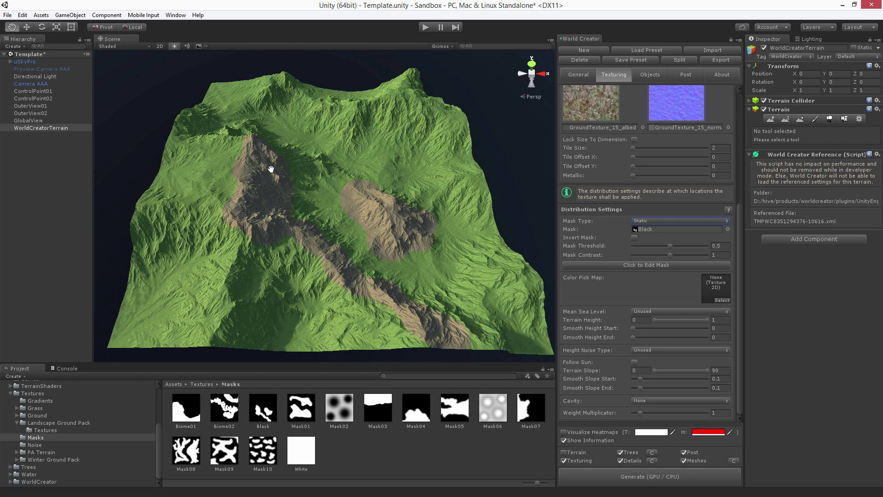
# Invert the painted mask, regenerate, and enable the heatmap preview
pyautogui.click(635, 236)
pyautogui.click(640, 474)
pyautogui.click(564, 432)
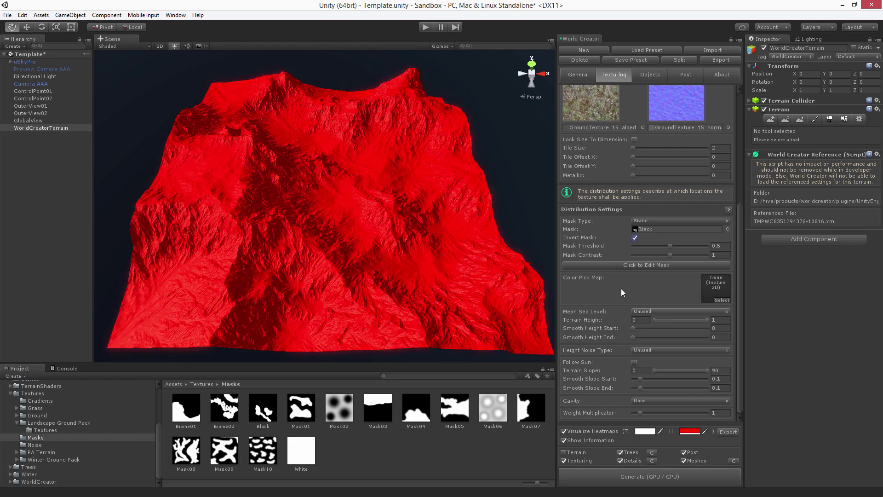
# Turn Invert Mask off, lower Mask Threshold to 0.3012, and expand the WorldCreator folder
pyautogui.click(635, 237)
pyautogui.moveTo(670, 244)
pyautogui.mouseDown()
pyautogui.moveTo(632, 246)
pyautogui.moveTo(700, 245)
pyautogui.moveTo(620, 246)
pyautogui.moveTo(714, 247)
pyautogui.moveTo(634, 245)
pyautogui.moveTo(695, 245)
pyautogui.moveTo(643, 248)
pyautogui.moveTo(657, 247)
pyautogui.mouseUp()
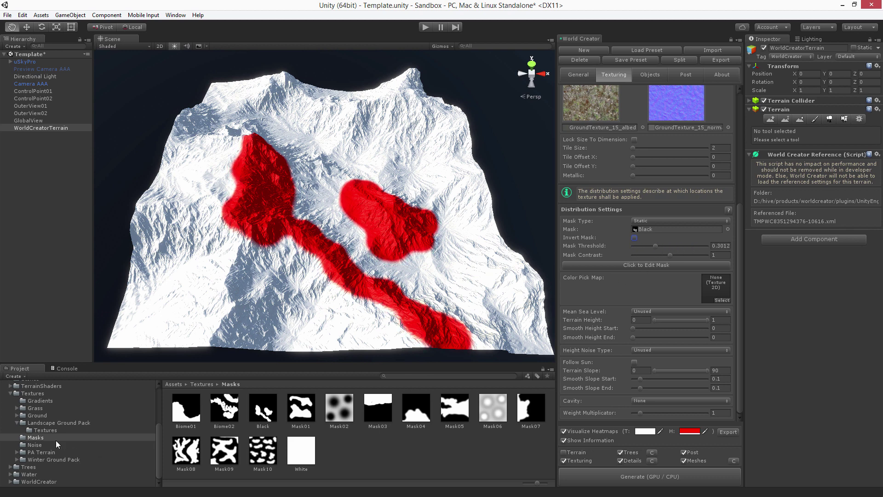
pyautogui.click(13, 481)
pyautogui.click(10, 481)
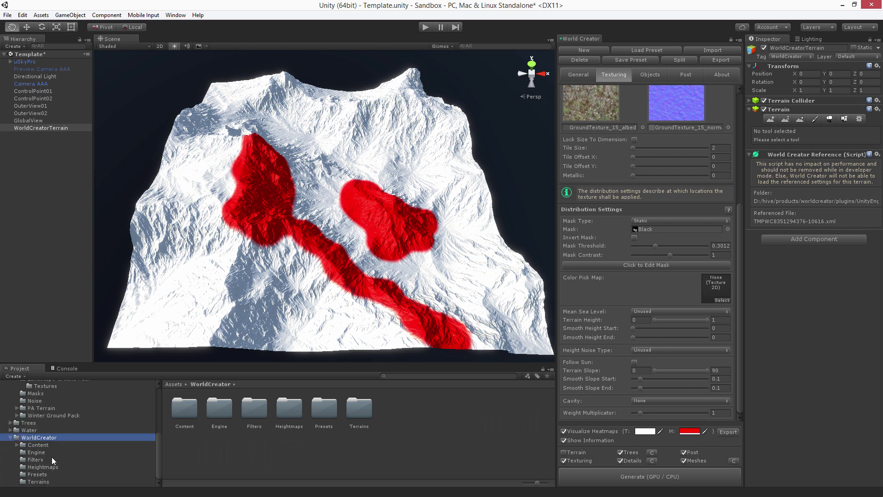
# Use the PerlinSmallLowOct noise texture as the rocky layer's mask (threshold 0.3695, contrast 0.7267)
pyautogui.click(35, 401)
pyautogui.moveTo(359, 408); pyautogui.dragTo(646, 255)
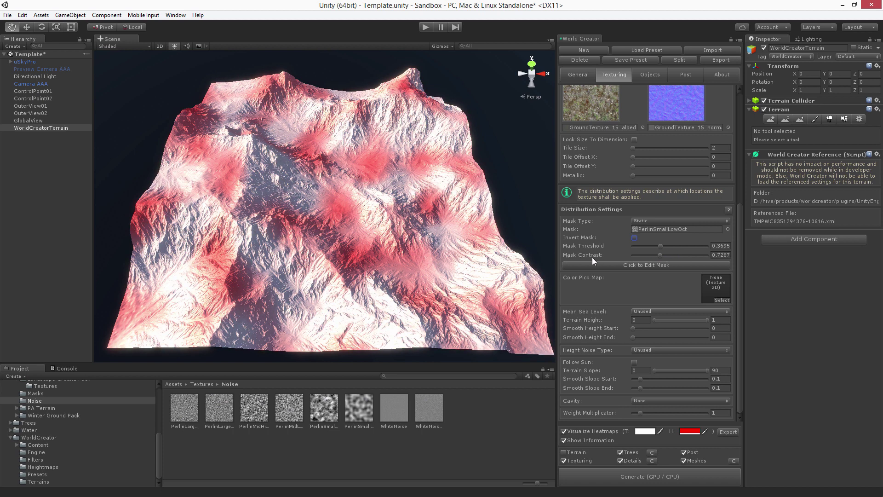
pyautogui.click(654, 222)
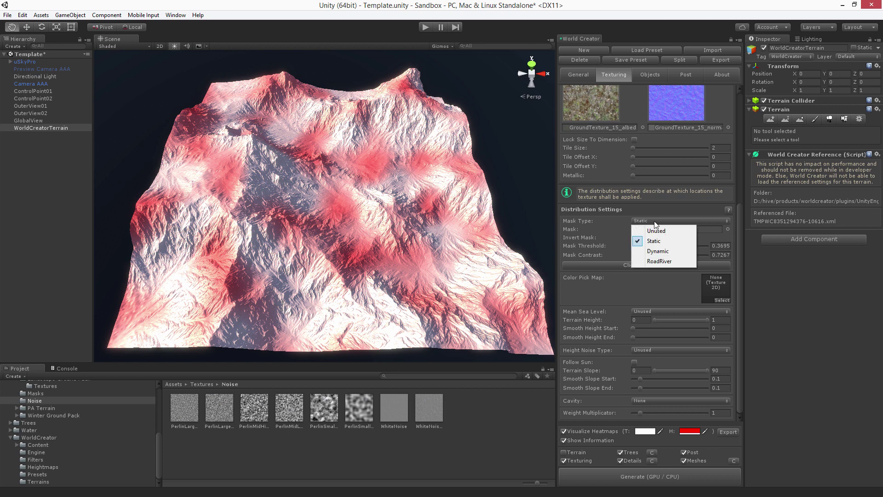
# Switch the mask to Dynamic noise with scale 26.136, seed 265, 12 octaves and depth 0.9318
pyautogui.click(657, 251)
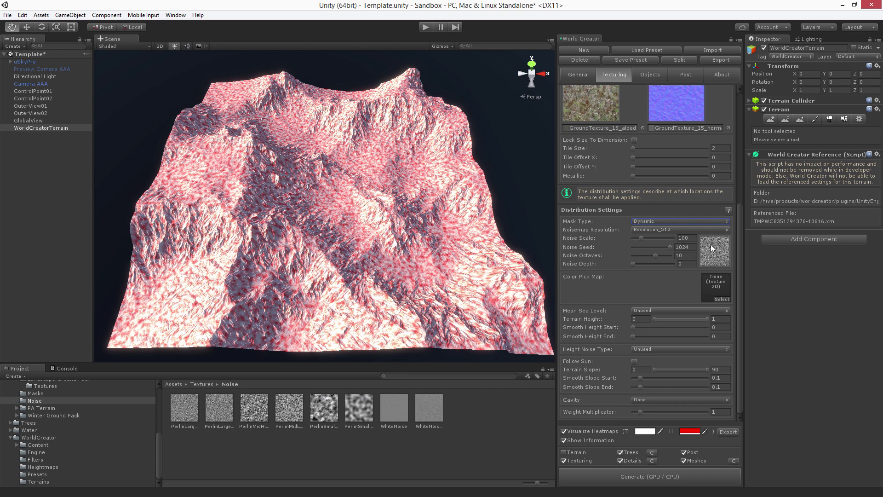
pyautogui.moveTo(641, 238); pyautogui.dragTo(658, 248)
pyautogui.moveTo(643, 251); pyautogui.dragTo(655, 266)
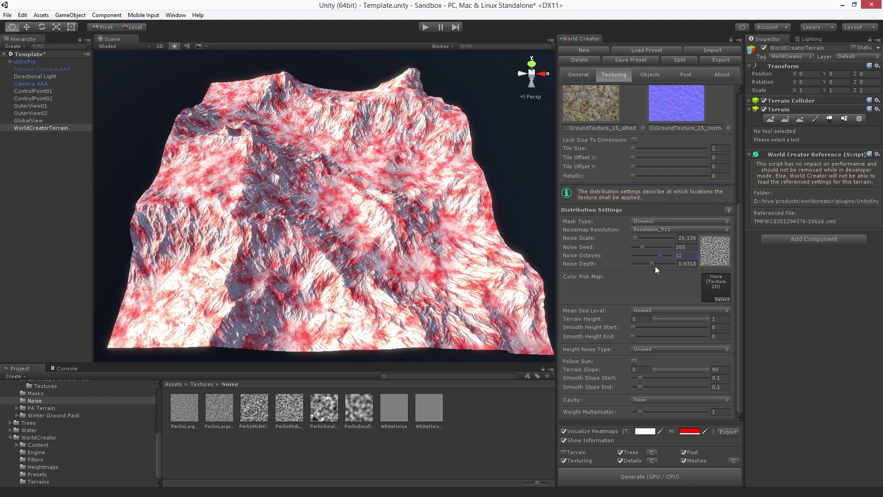
# Regenerate the terrain, raise the noise layer's Weight Multiplicator to 1.9254, and turn off the heatmap preview
pyautogui.click(631, 478)
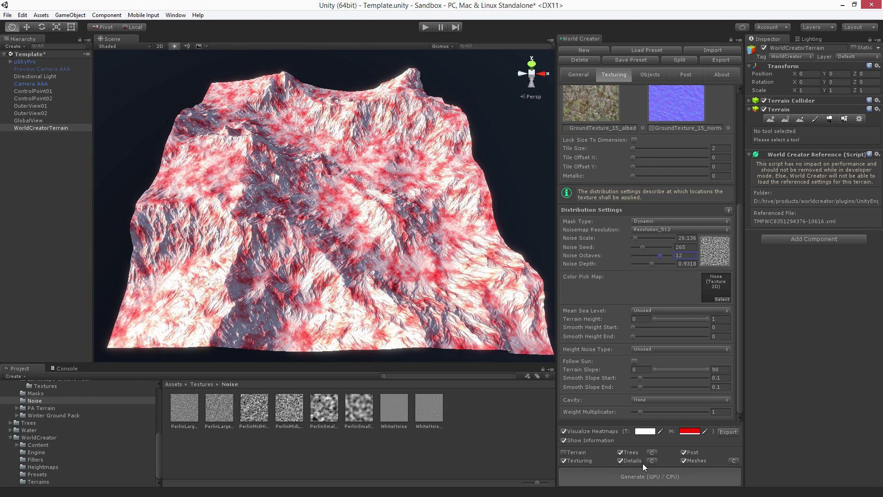
pyautogui.click(564, 431)
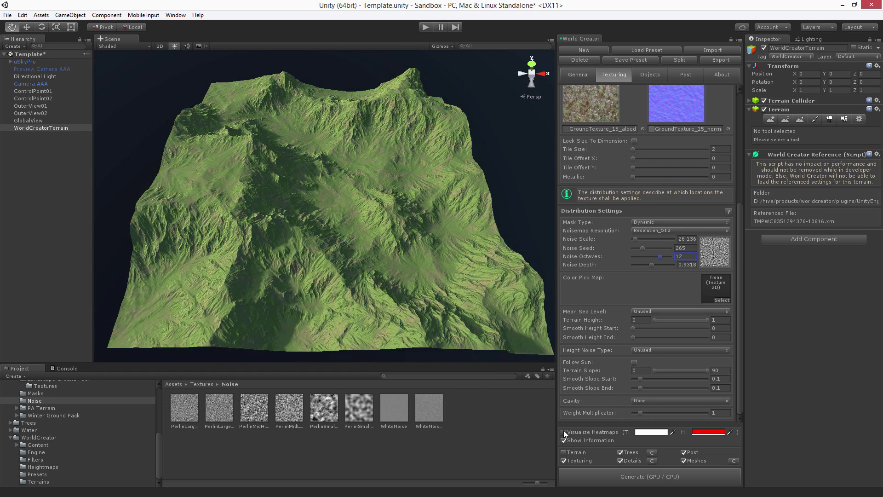
pyautogui.click(564, 430)
pyautogui.moveTo(663, 412); pyautogui.dragTo(648, 413)
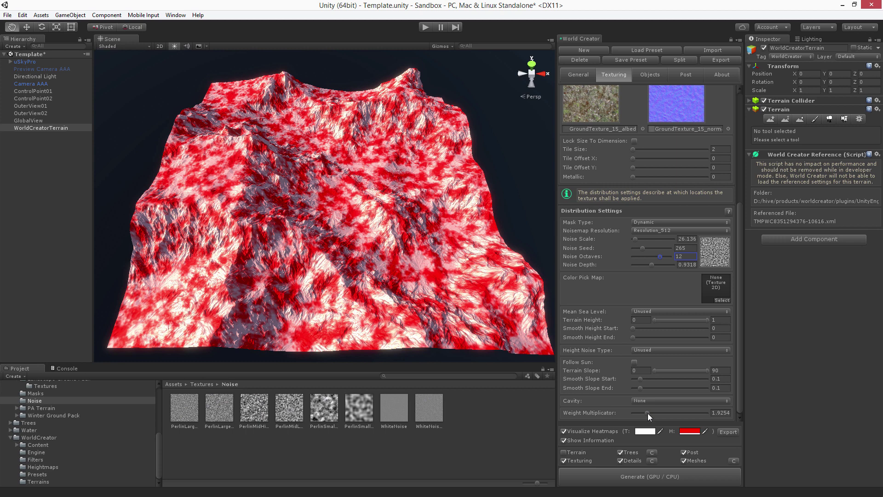
pyautogui.click(564, 431)
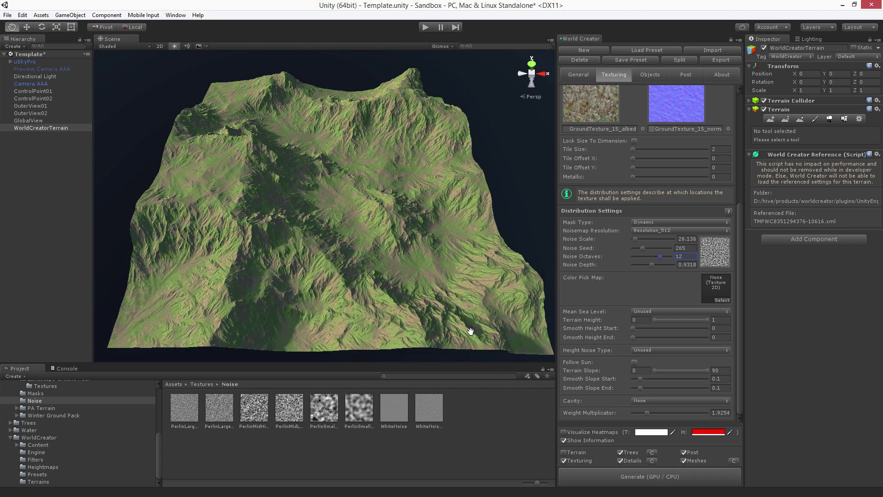
pyautogui.click(644, 223)
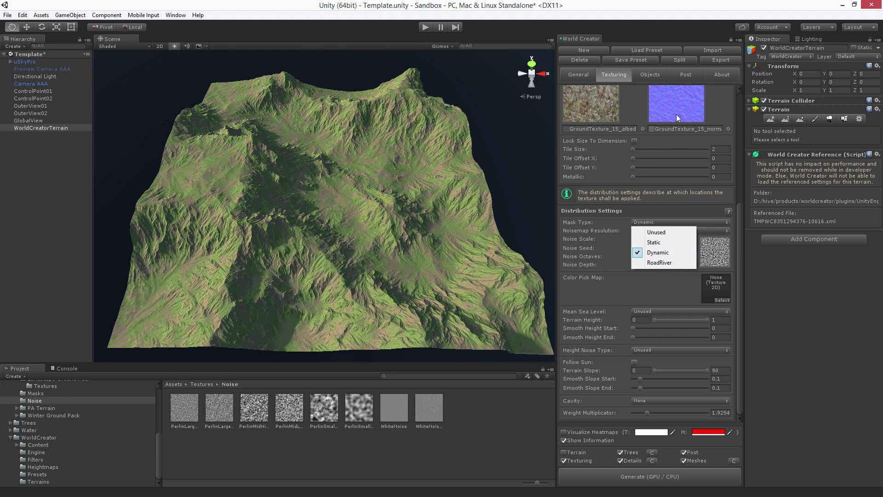
# After reviewing the Post settings, change the rocky layer's Mask Type to RoadRiver
pyautogui.click(689, 78)
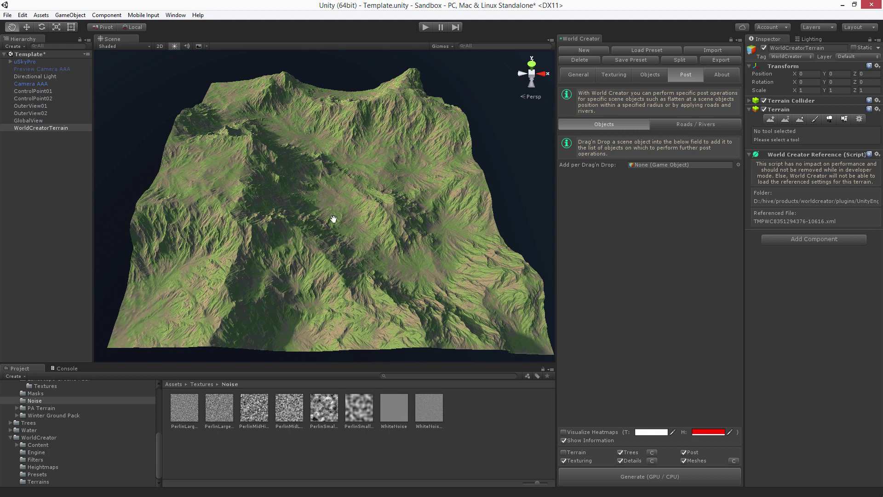
pyautogui.click(617, 75)
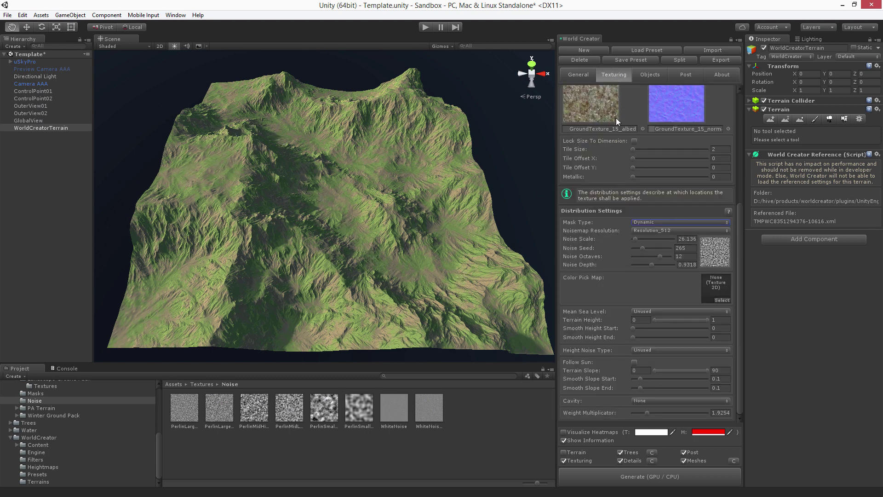
pyautogui.scroll(3, 612, 222)
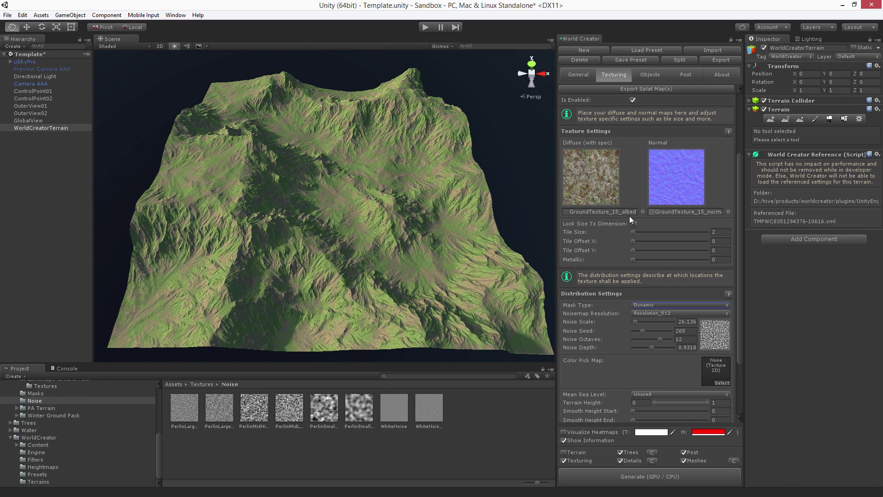
pyautogui.scroll(-1, 659, 296)
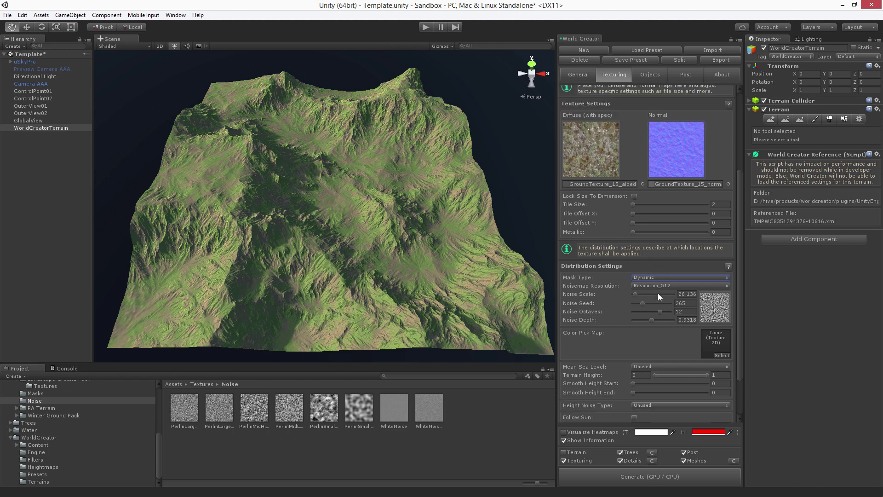
pyautogui.click(653, 278)
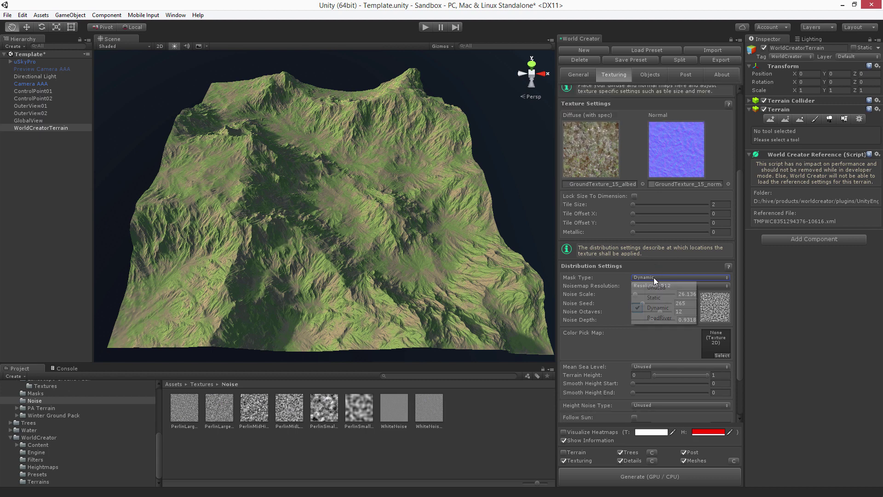
pyautogui.click(665, 315)
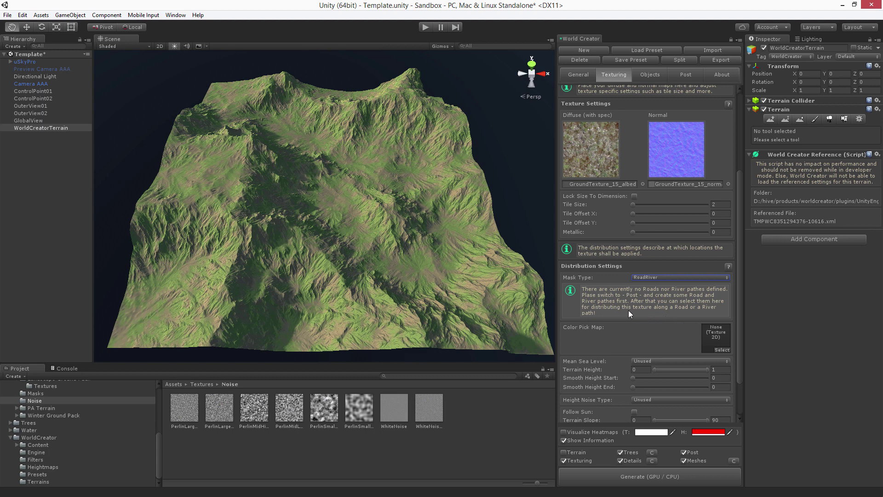